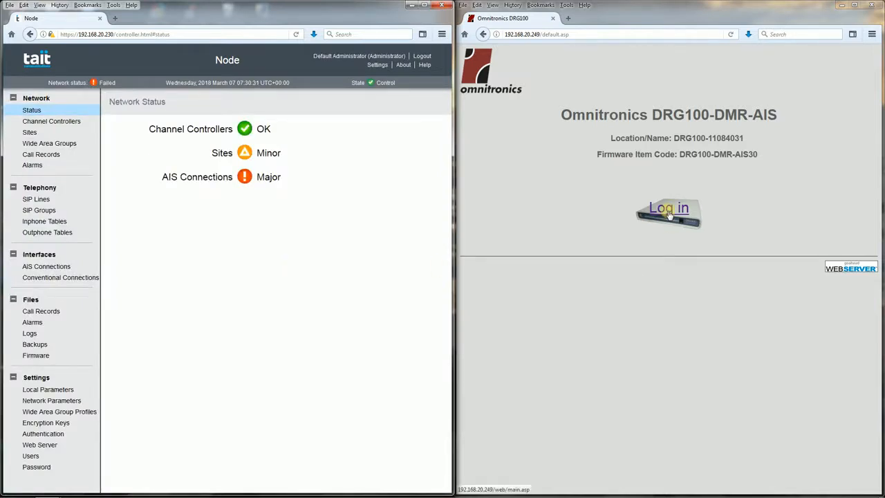
Log in to the Omnitronics DRG100 gateway with the stored credentials
left_click(670, 214)
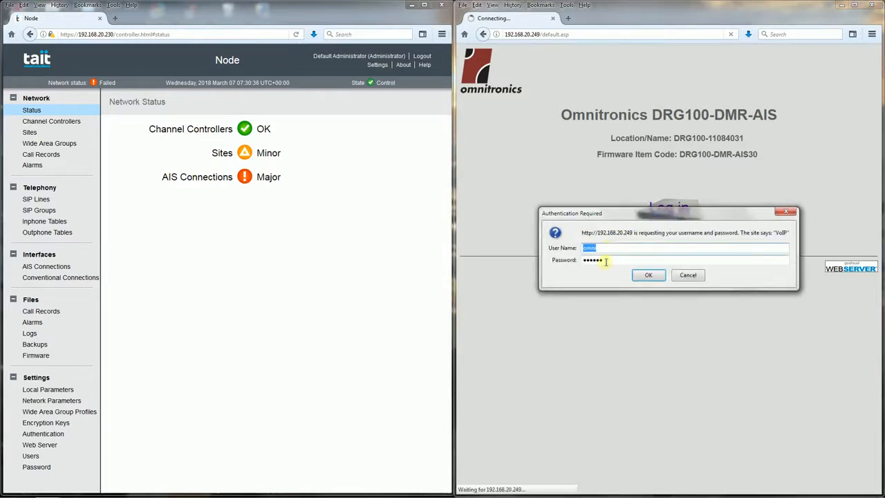
left_click(649, 275)
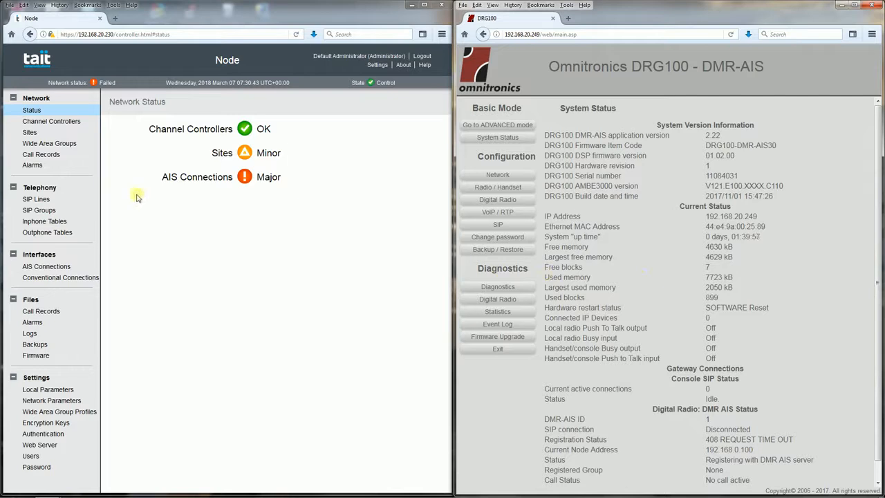
Review the channel controllers, sites and wide area groups configured on the Tait node
left_click(60, 122)
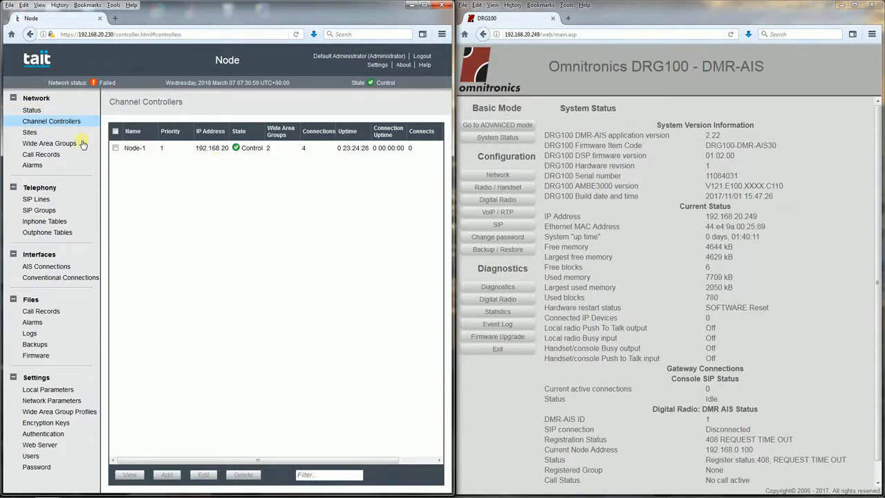
left_click(29, 133)
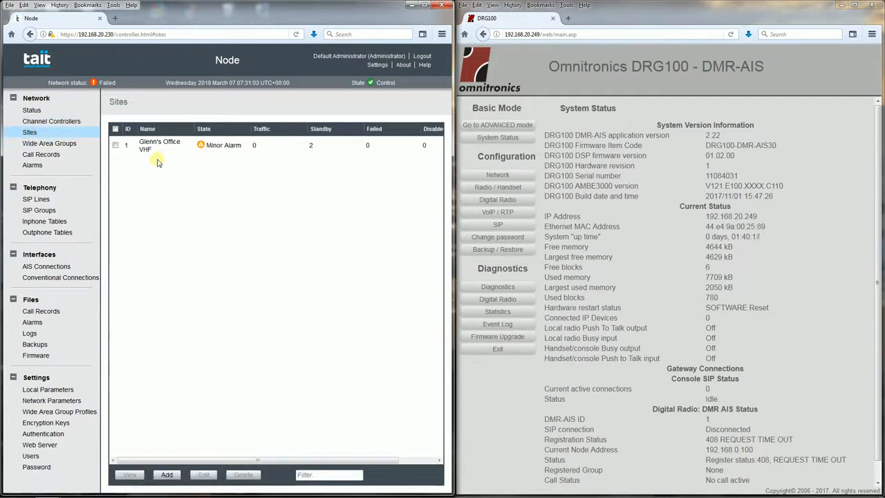
left_click(69, 145)
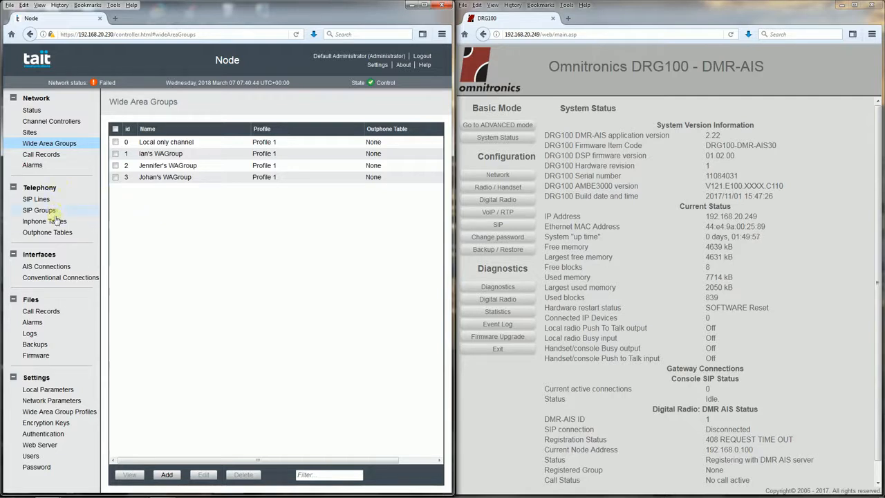
Start a new AIS connection on the Tait node and name it Operations
left_click(44, 267)
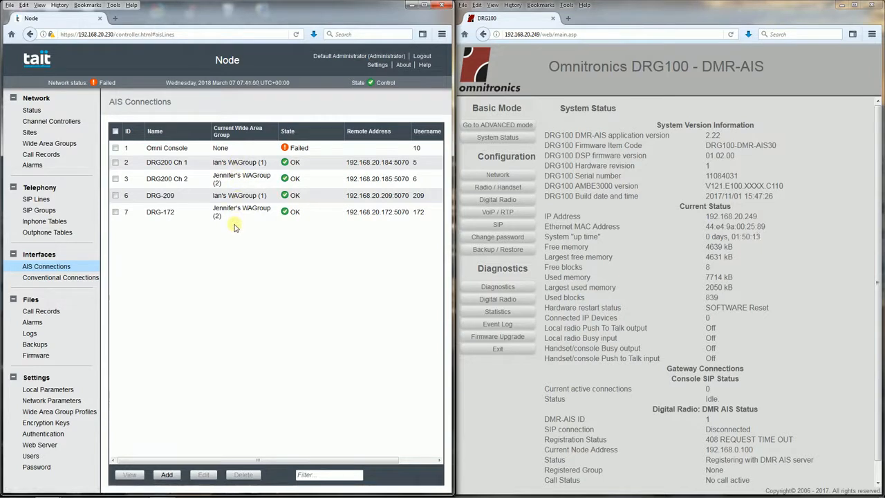
left_click(168, 475)
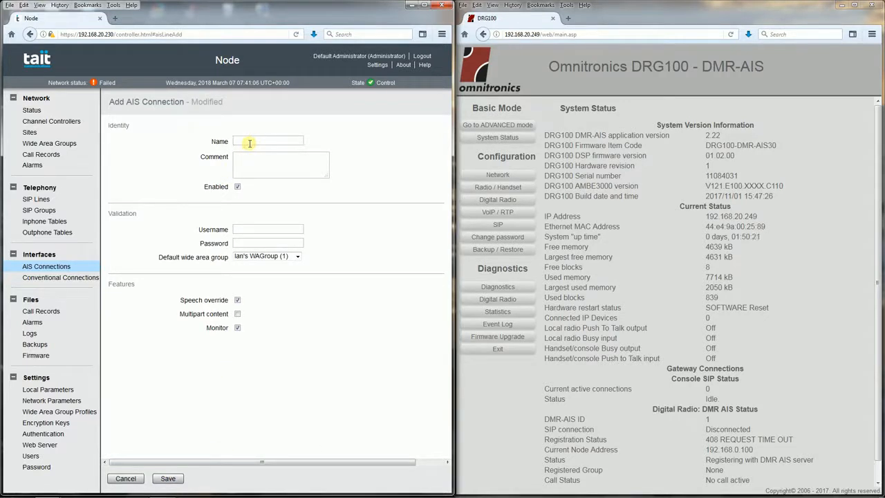
type("Operations")
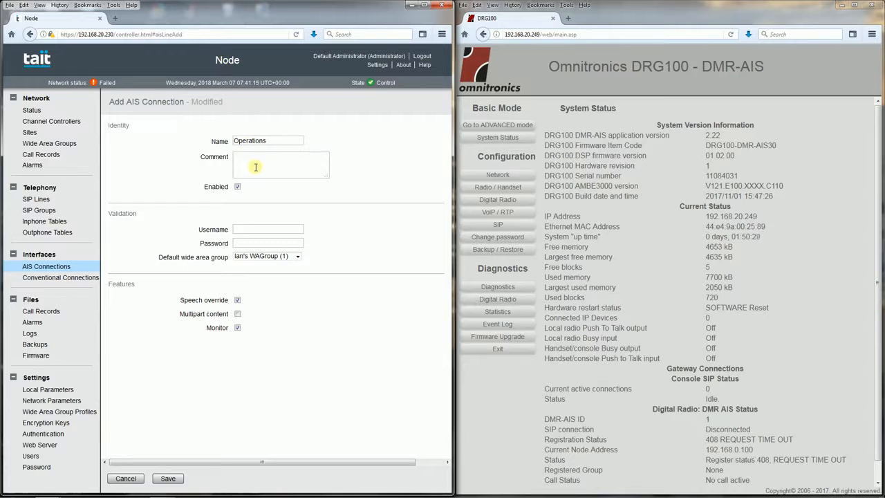
Give the Operations connection username 54, its password and wide area group 1 as default, and save it
left_click(259, 229)
left_click(250, 242)
type("0")
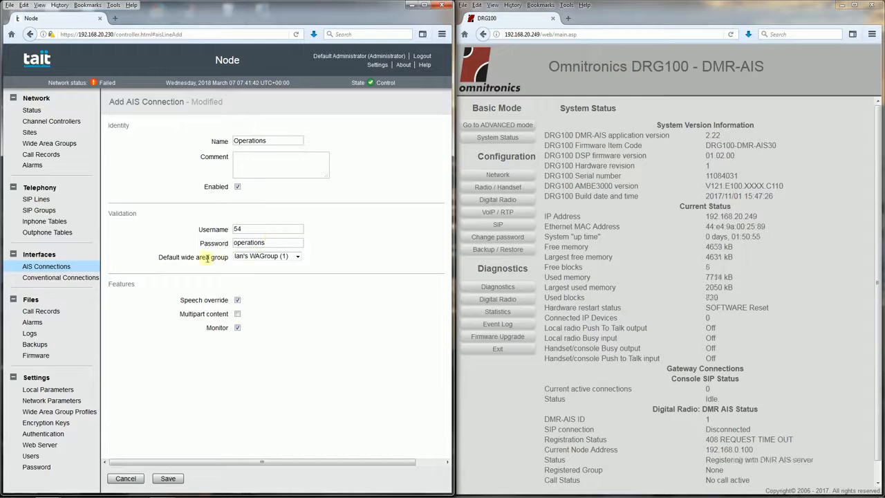
left_click(297, 257)
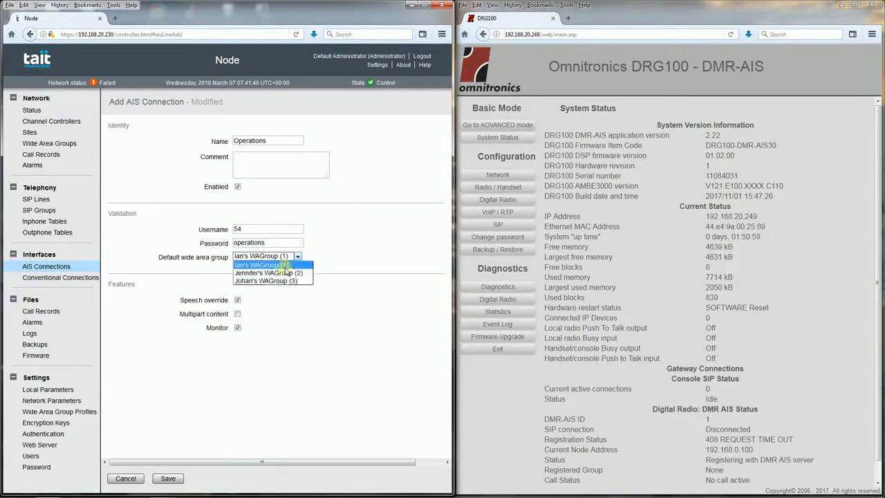
left_click(283, 265)
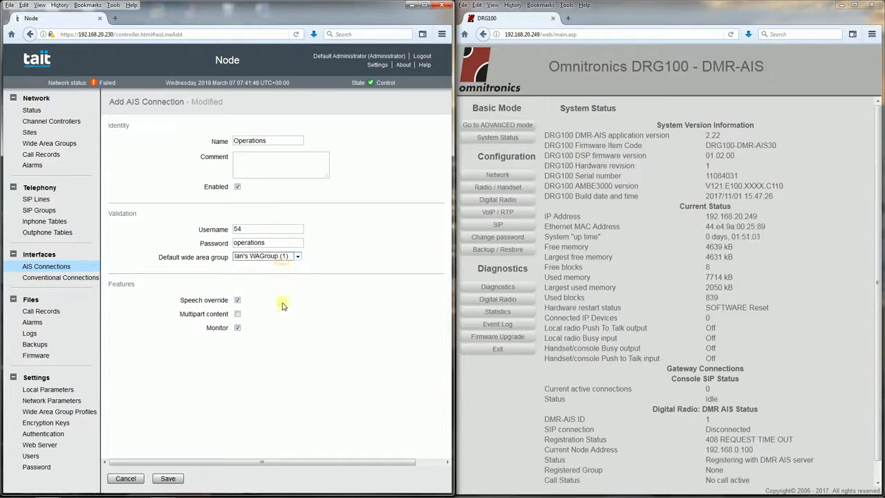
left_click(167, 479)
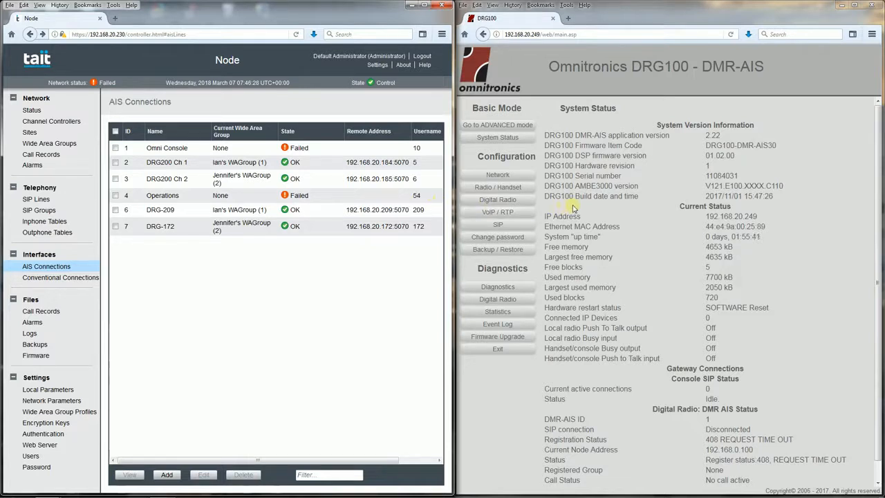
Set the DMR-AIS Tier to Tier 2 in the DRG100's DMR AIS settings
left_click(495, 202)
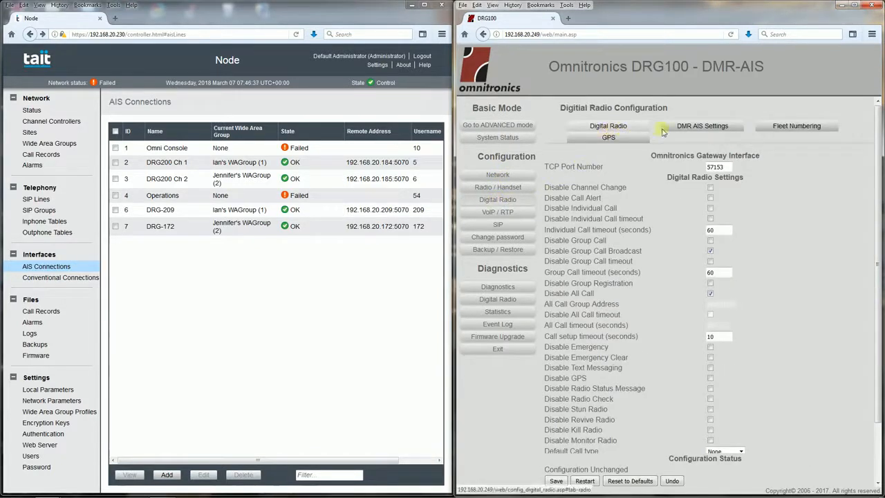
left_click(696, 130)
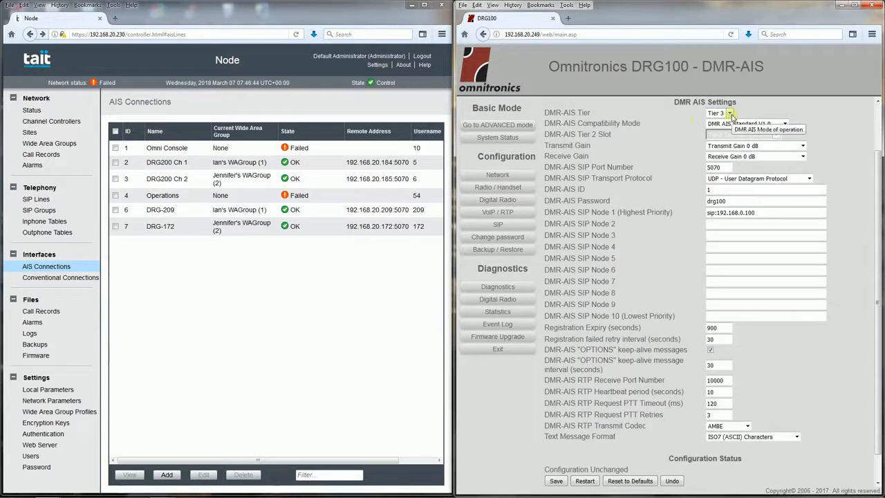
left_click(730, 115)
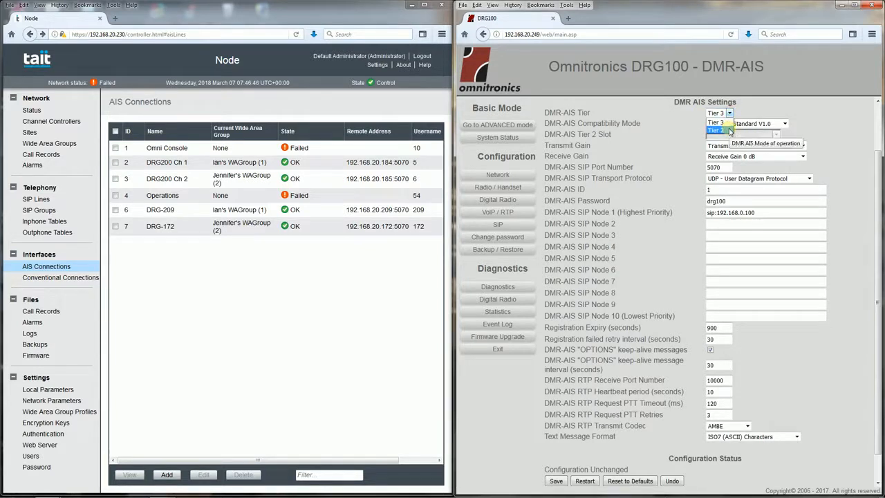
left_click(719, 130)
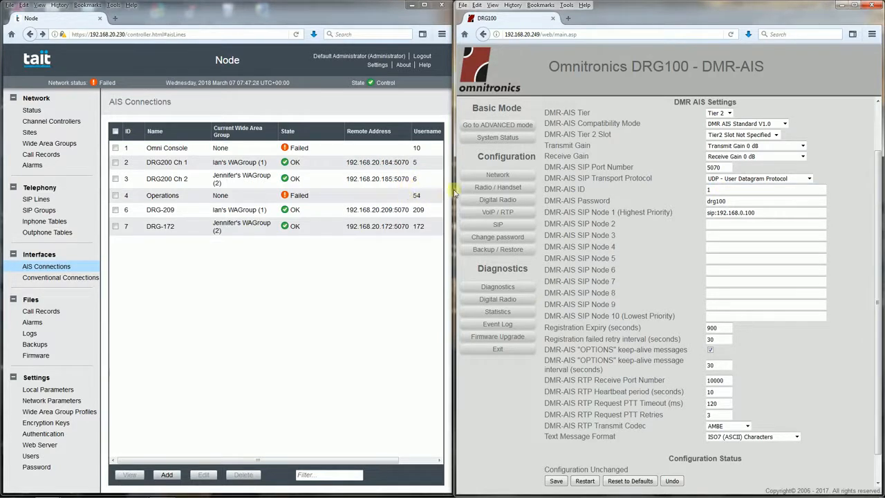
Set the gateway's DMR-AIS ID to 54 and enter the DMR-AIS password of the Operations connection
left_click(717, 189)
key("BackSpace")
type("54")
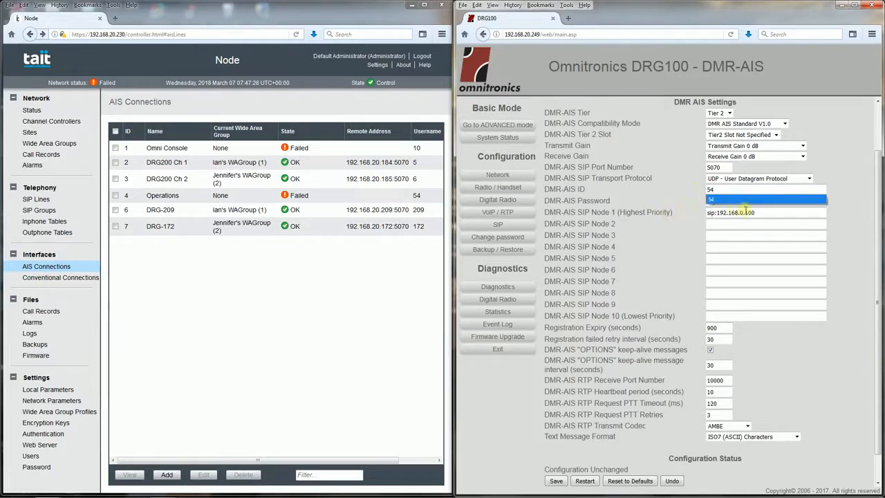
left_click(701, 208)
double_click(718, 201)
type("o")
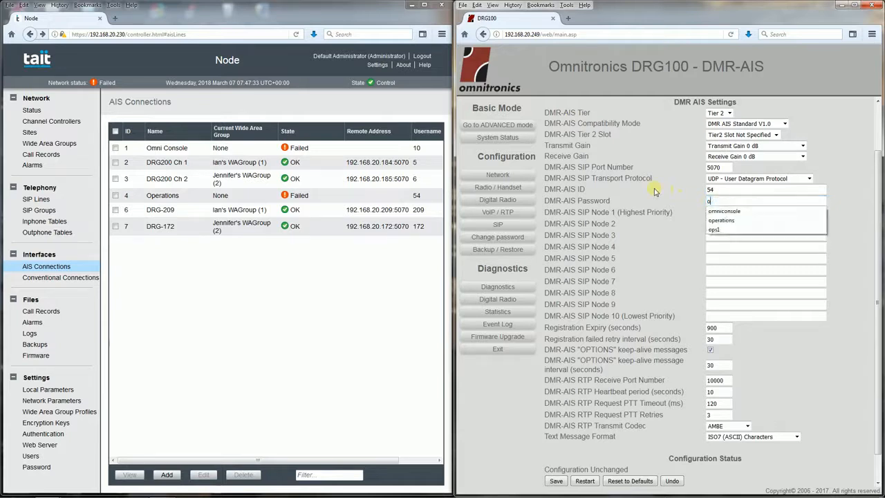
type("perations")
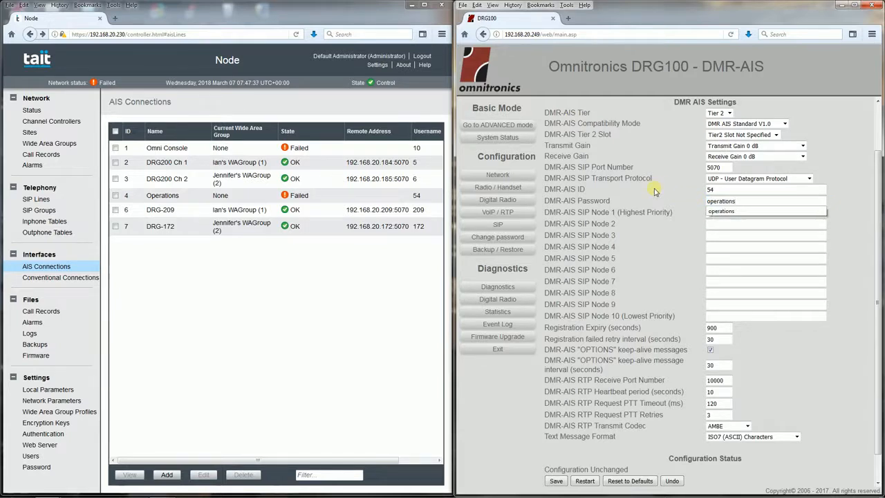
left_click(669, 223)
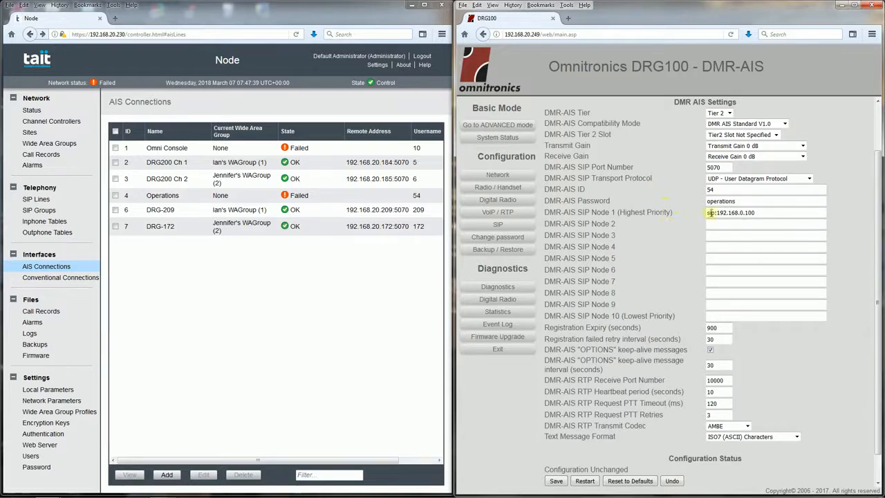
Set DMR-AIS SIP Node 1 to sip:192.168.20.230 and save the gateway configuration
left_click(741, 213)
left_click(755, 212)
key("BackSpace")
key("BackSpace")
key("BackSpace")
key("BackSpace")
type("20")
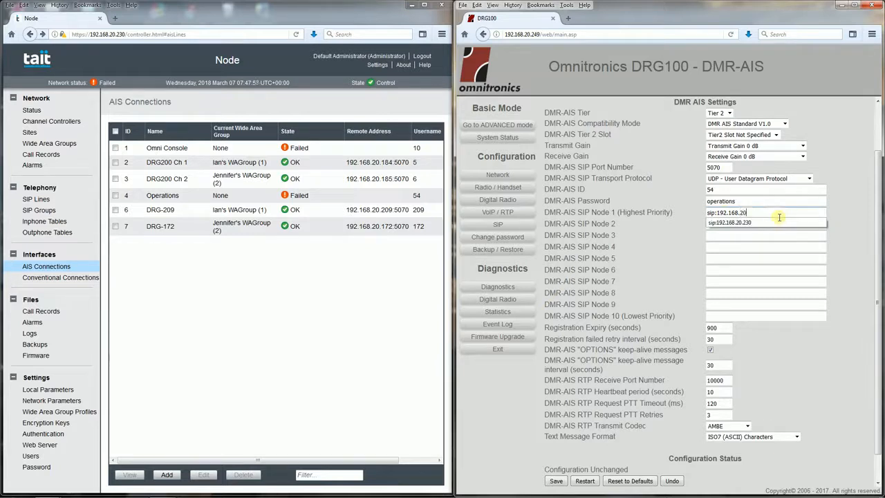
type(".230")
left_click(656, 246)
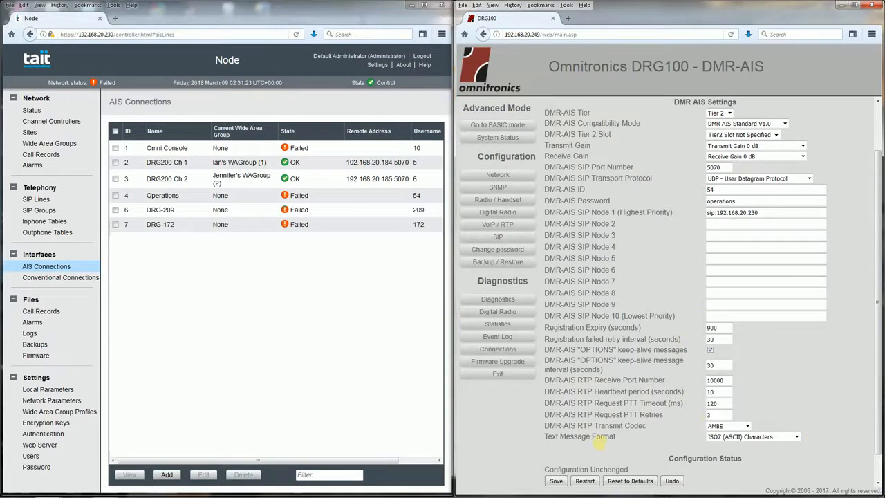
left_click(557, 480)
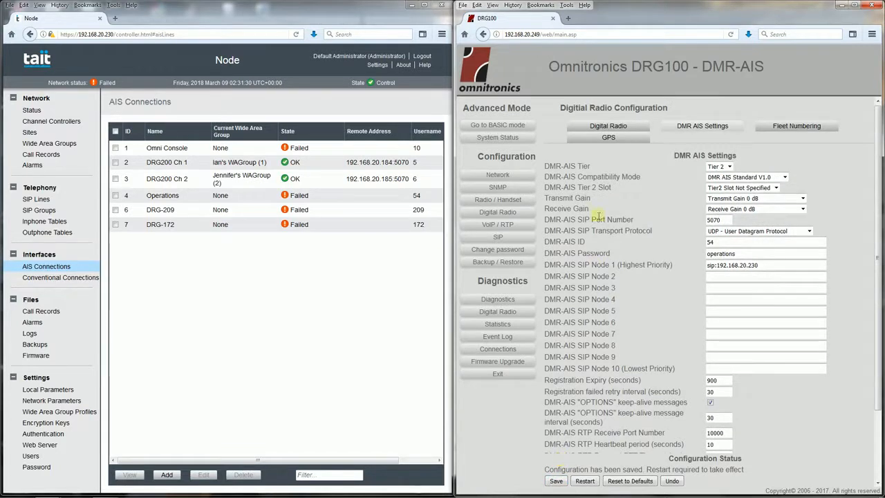
Show the gateway's GPS settings and start a new Tait node user, entering the username and the person's full name
left_click(609, 138)
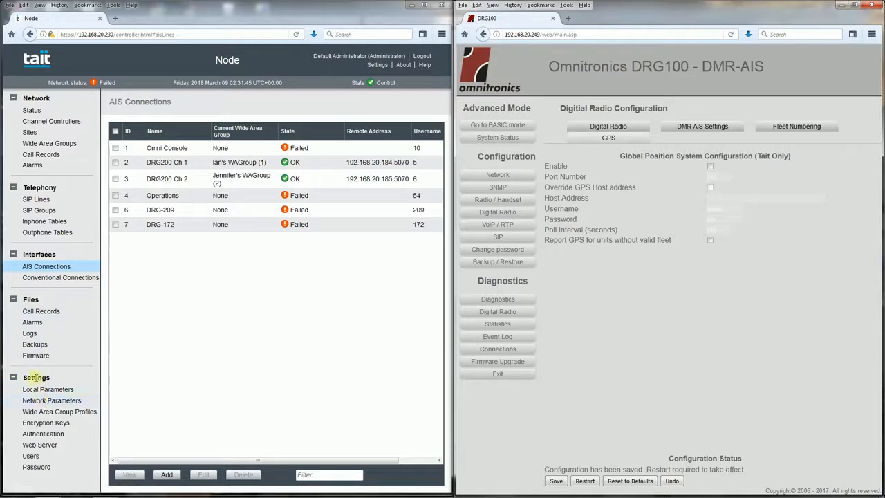
left_click(31, 457)
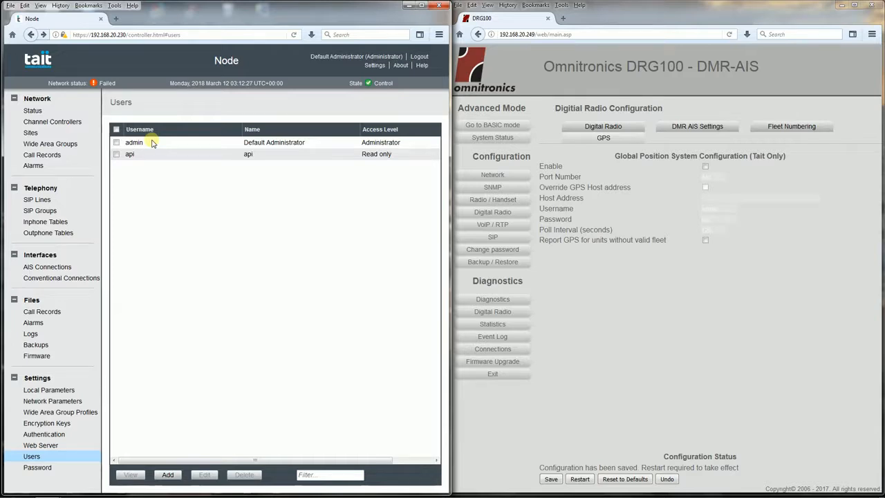
left_click(168, 475)
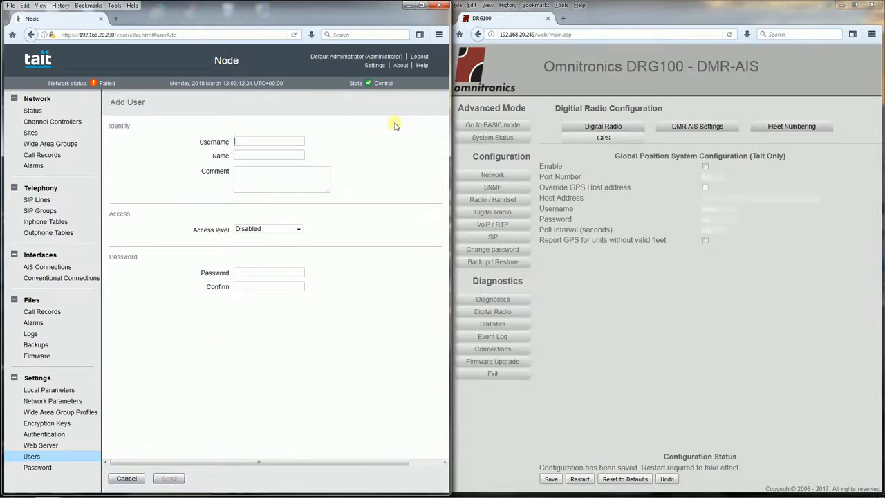
type("peters")
key("Tab")
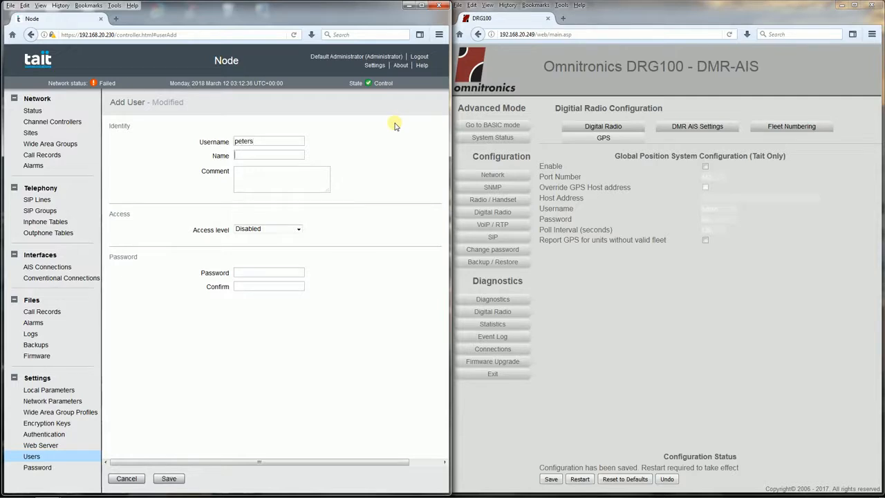
key("Tab")
Give the new node user Read only access, enter and confirm the account password, and save the user
left_click(298, 231)
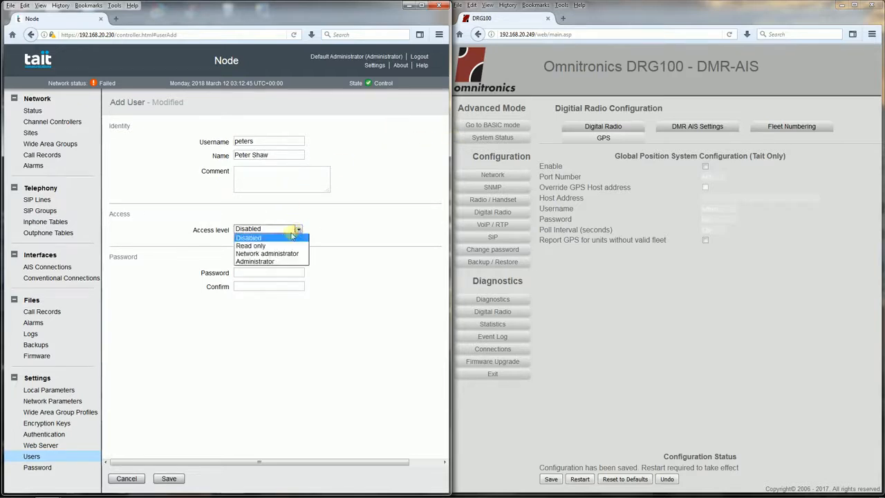
left_click(280, 247)
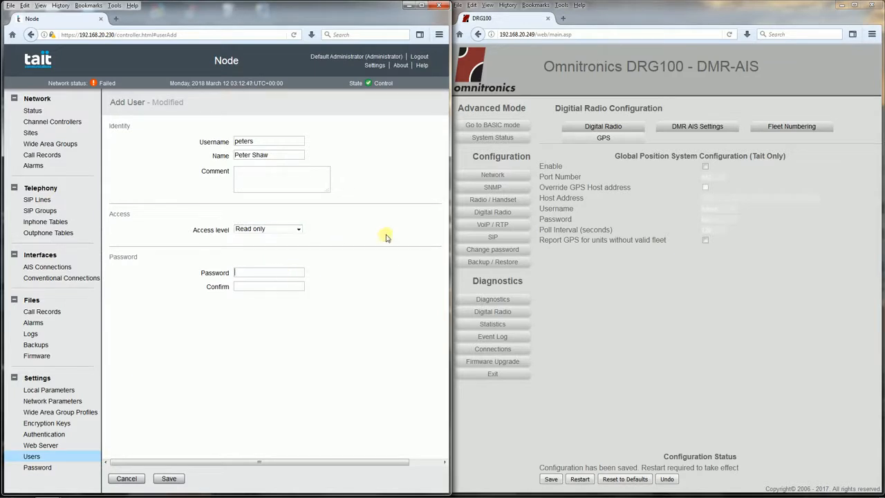
type("pe")
left_click(177, 477)
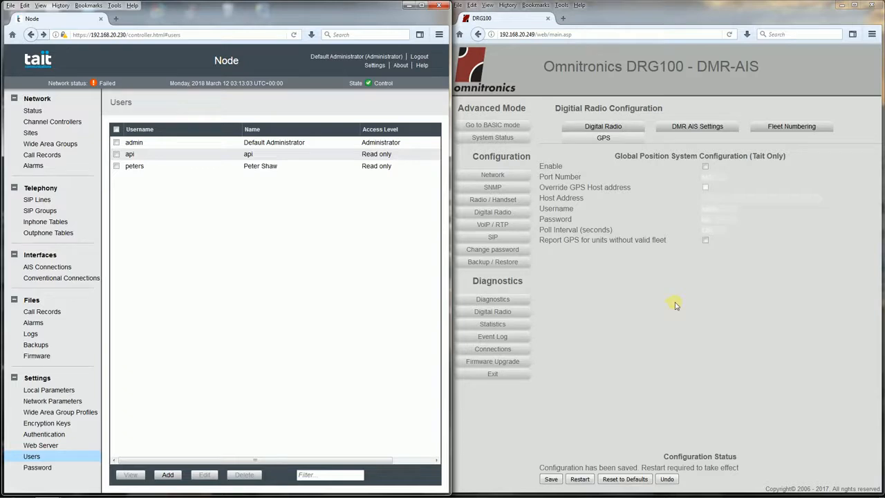
Enable GPS on the DRG100 and enter the new read-only node user's username and password
left_click(705, 167)
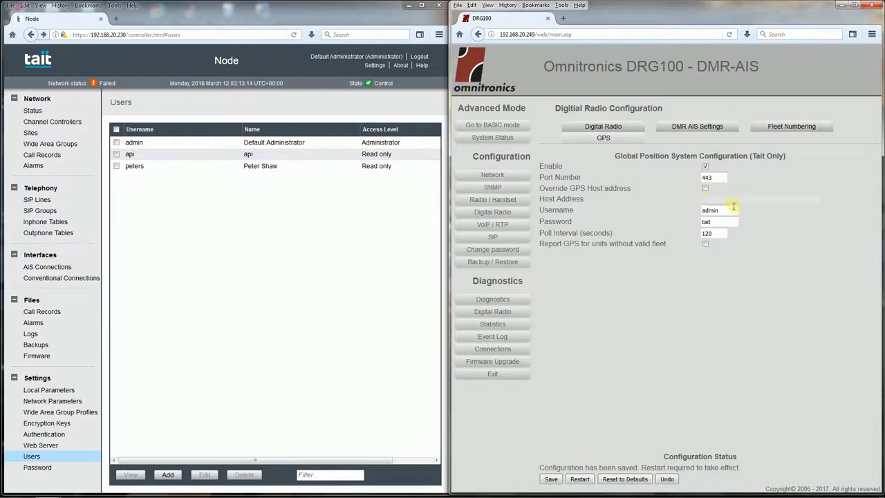
left_click_drag(730, 213, 680, 210)
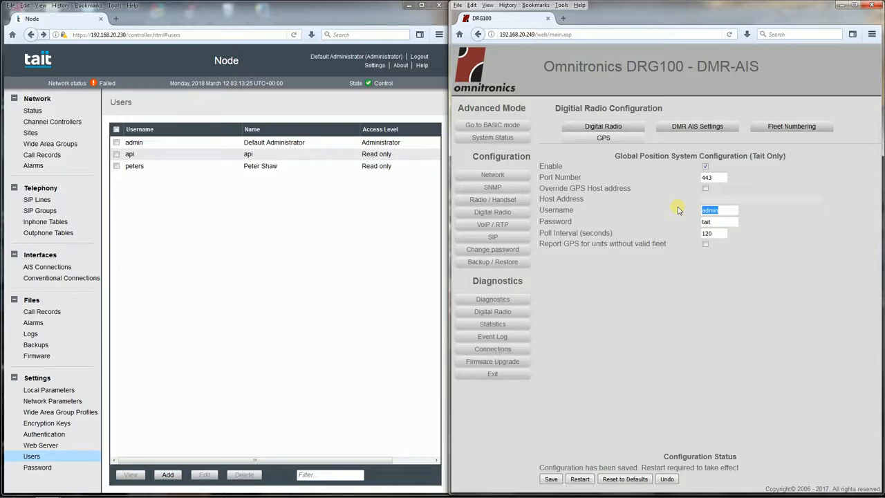
type("peter")
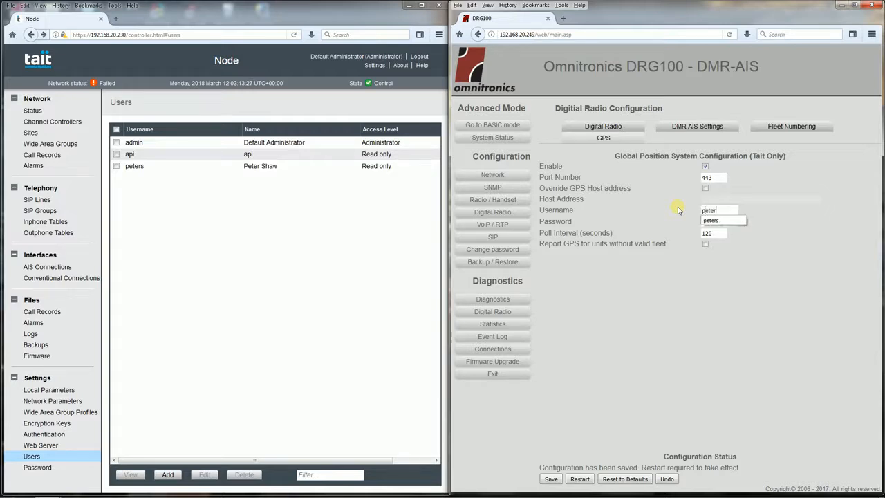
type("s")
key("Tab")
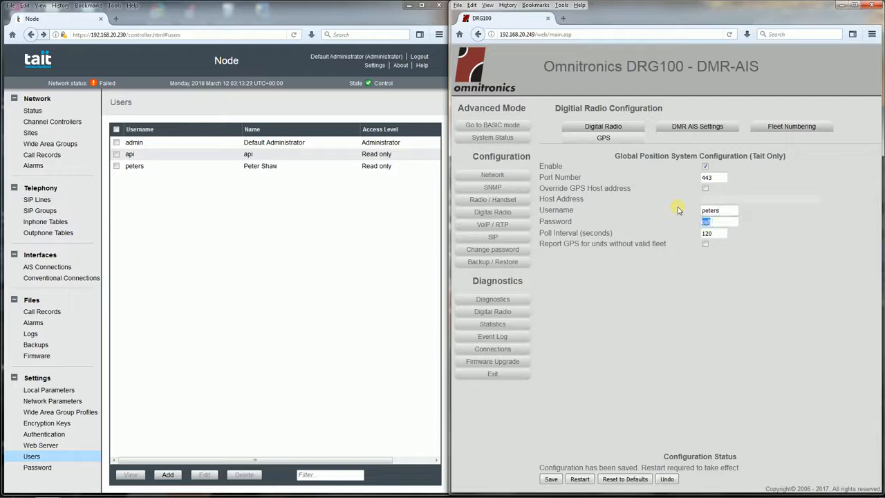
type("12")
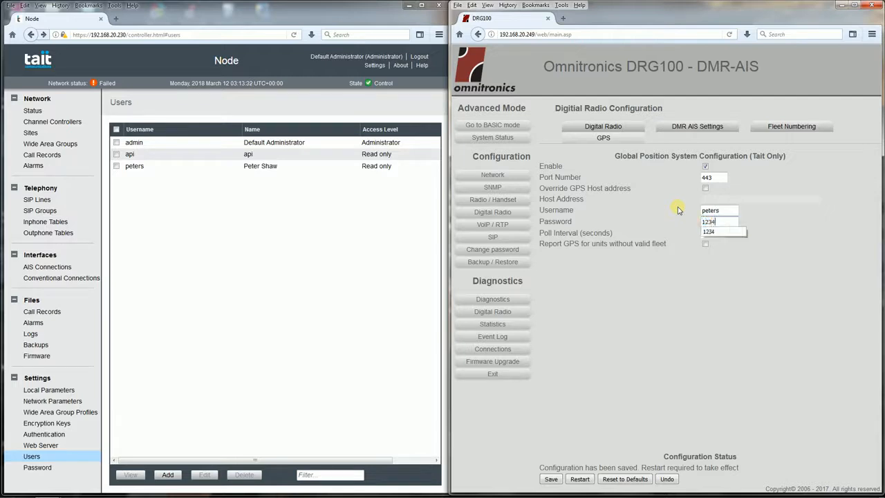
type("34")
key("Tab")
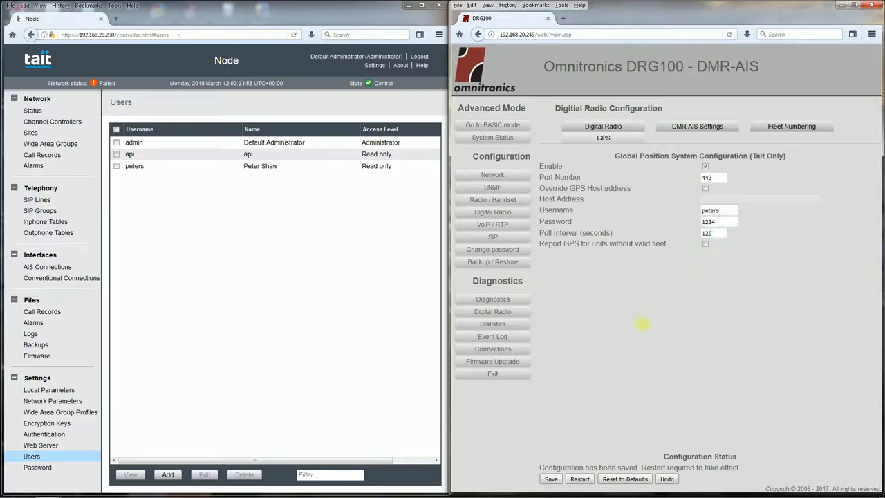
Save the GPS configuration and restart the DRG100 gateway
left_click(551, 478)
left_click(581, 477)
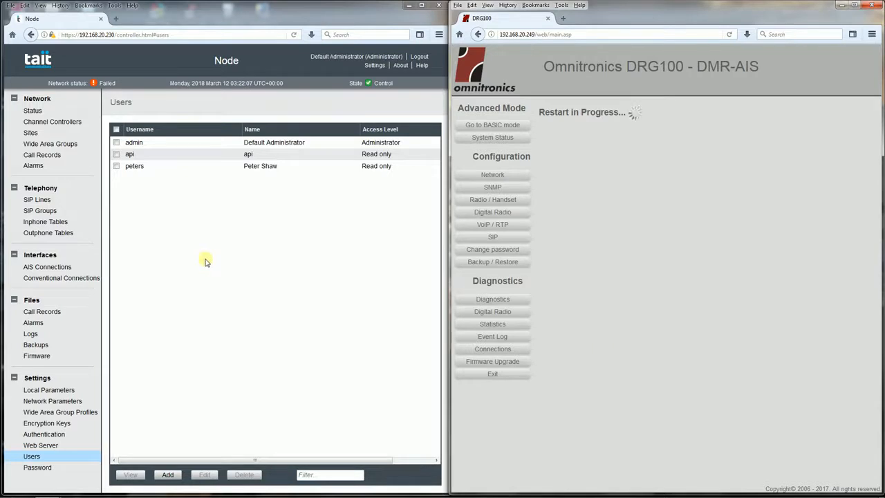
Check the Operations connection on the node and the DMR AIS and GPS status on the gateway
left_click(44, 268)
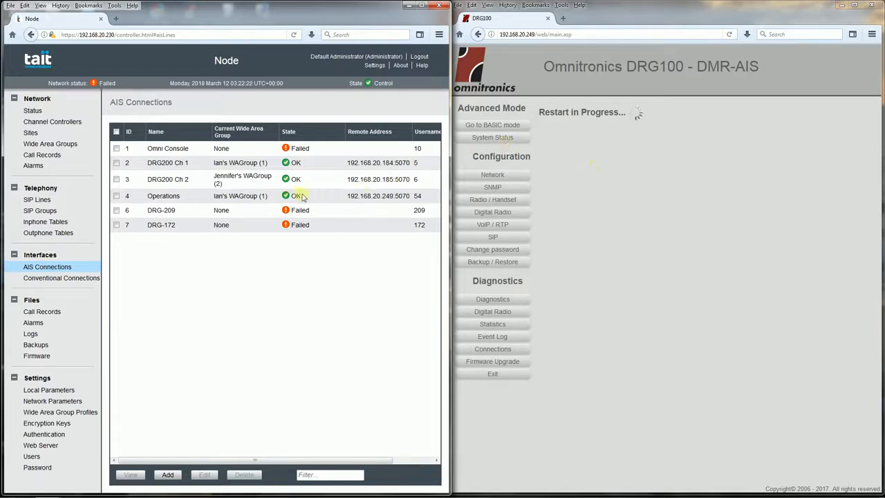
left_click(488, 139)
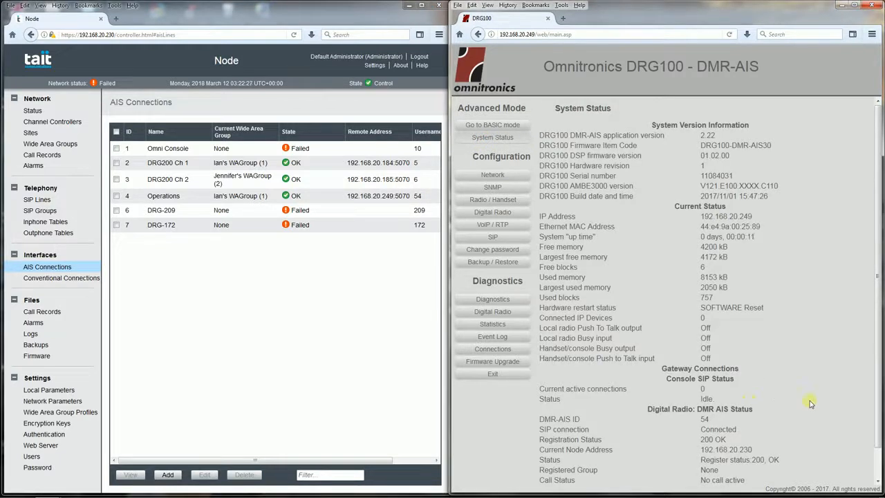
scroll(811, 404, "down", 1)
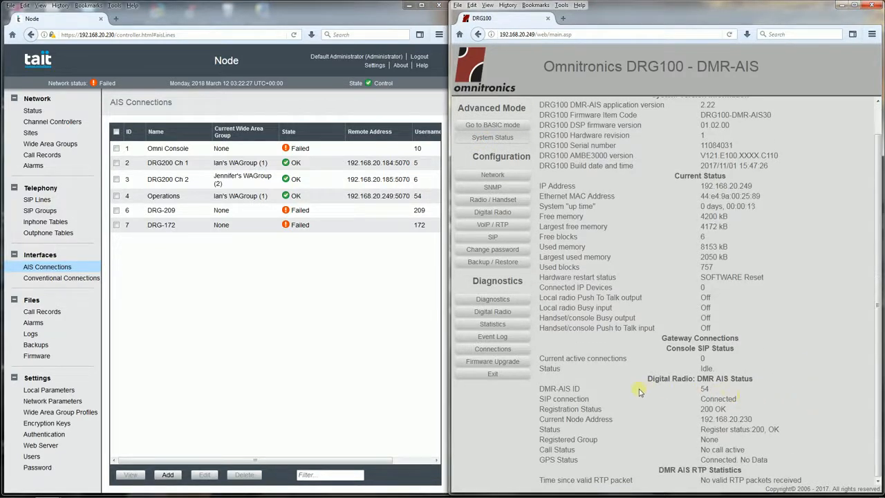